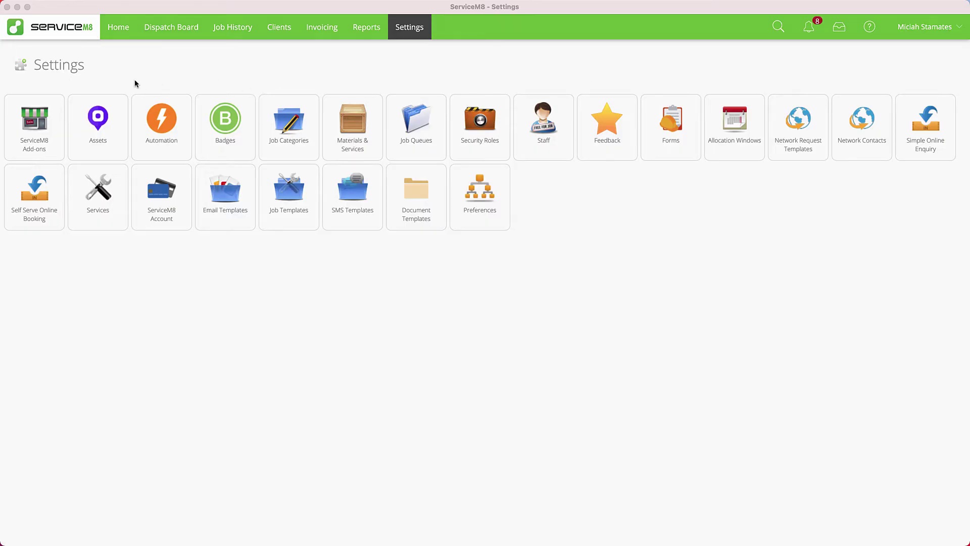
Step: Open the Client Sites add-on page from ServiceM8 Add-ons to confirm it is switched on
left_click(34, 131)
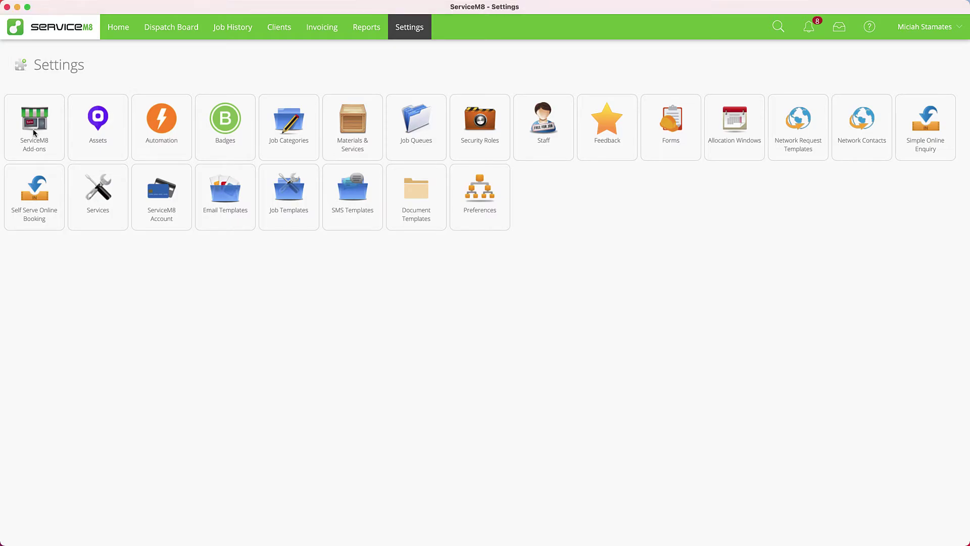
left_click(34, 132)
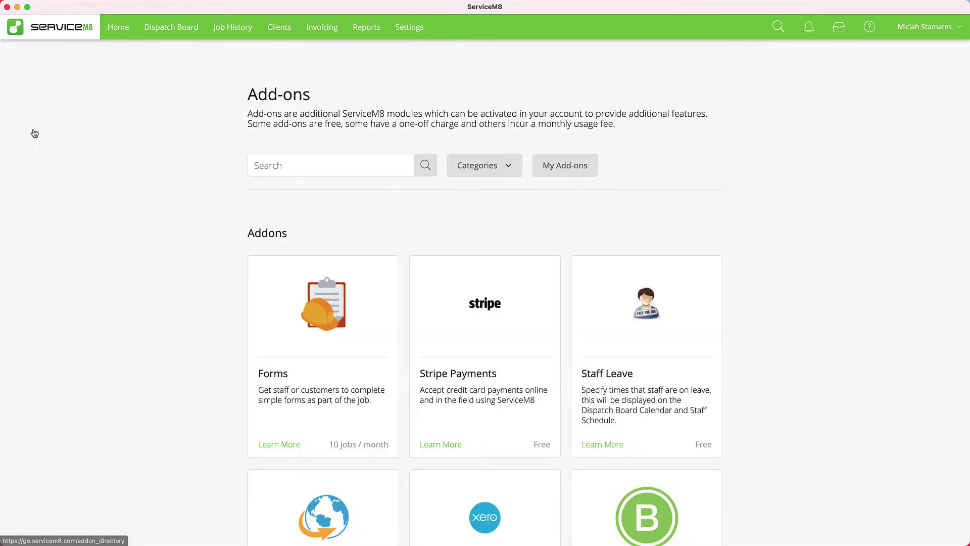
scroll(837, 335, "down", 10)
scroll(837, 336, "down", 20)
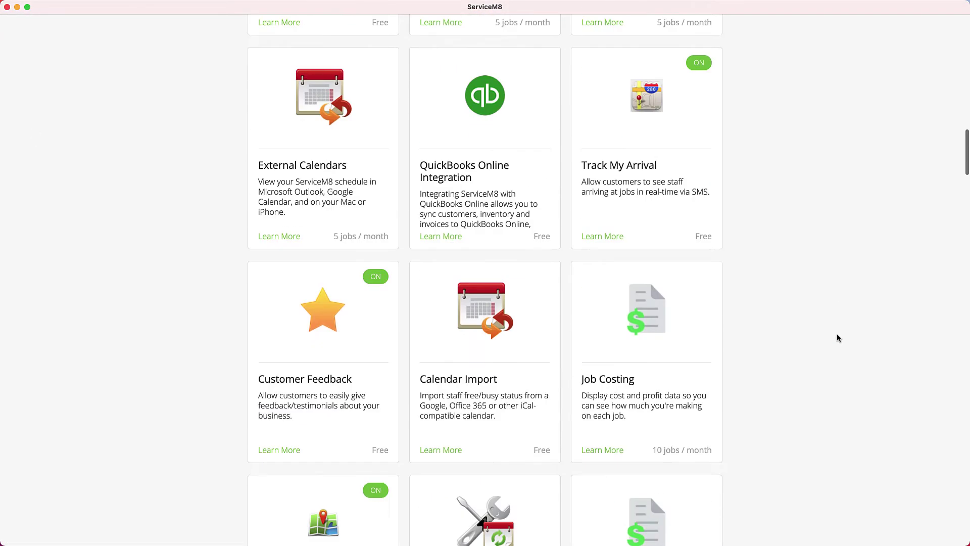
scroll(837, 338, "up", 8)
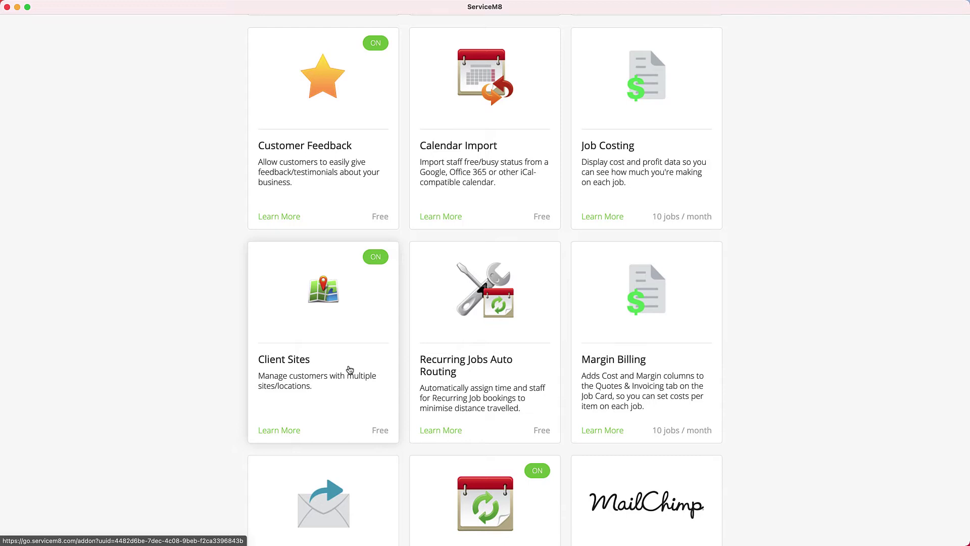
left_click(349, 369)
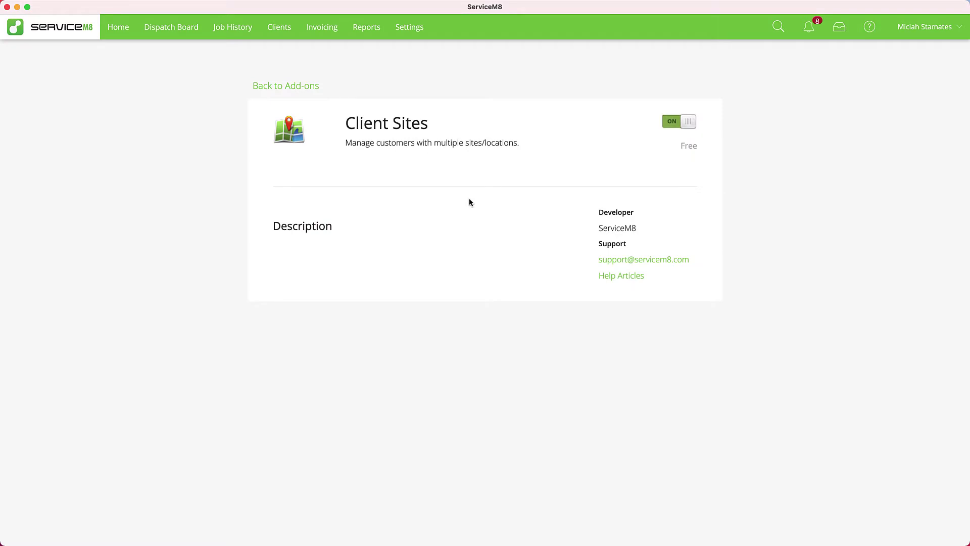
Step: Open A One Of A Kind, Llc's record, confirm its Sites tab is empty, then close it
left_click(291, 35)
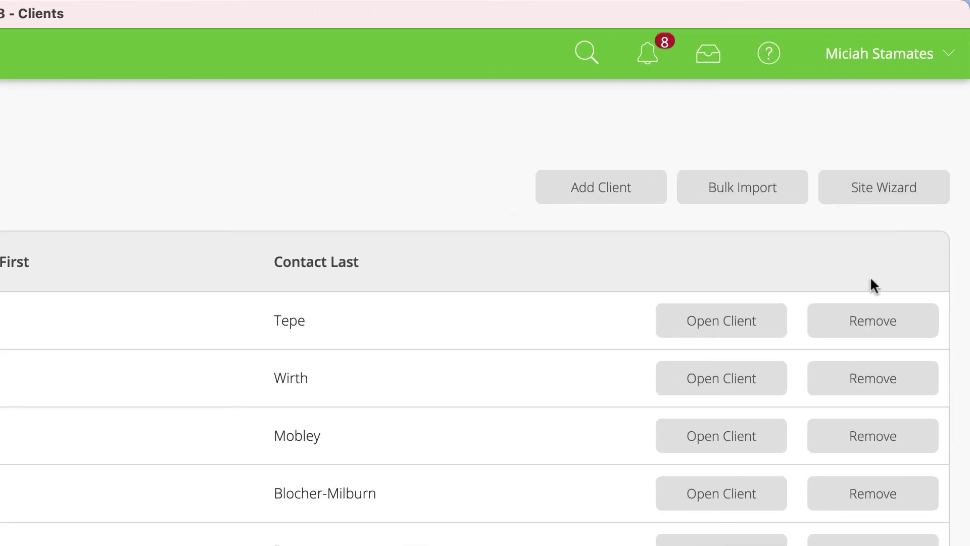
left_click(741, 329)
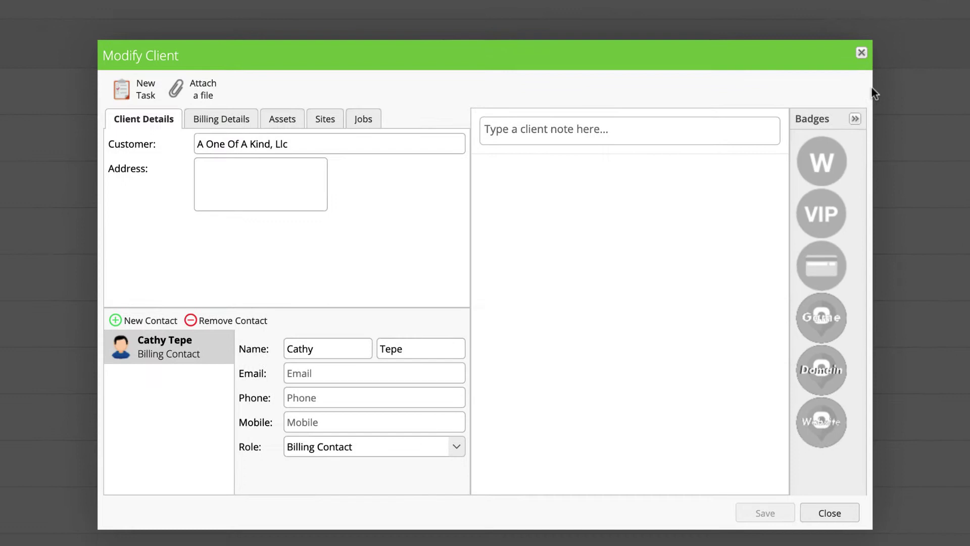
left_click(326, 124)
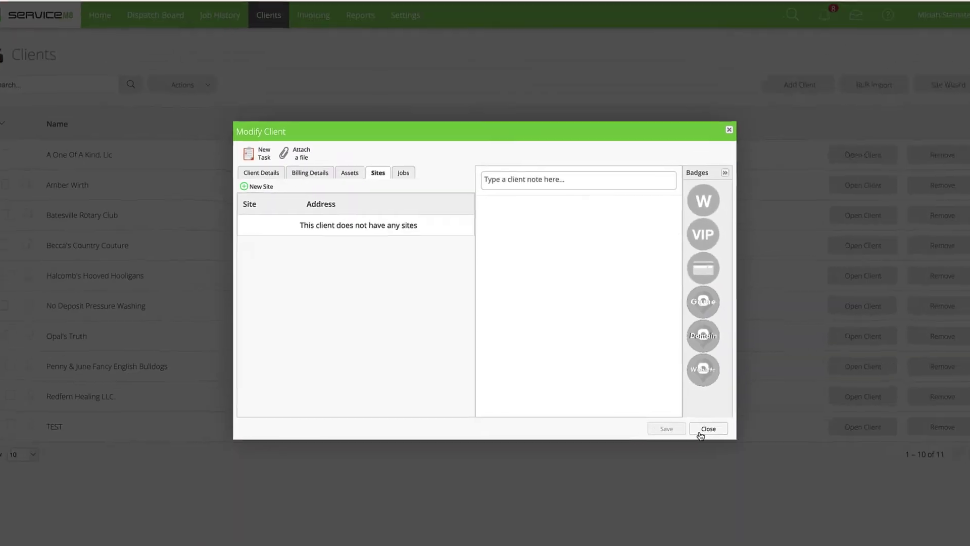
left_click(700, 433)
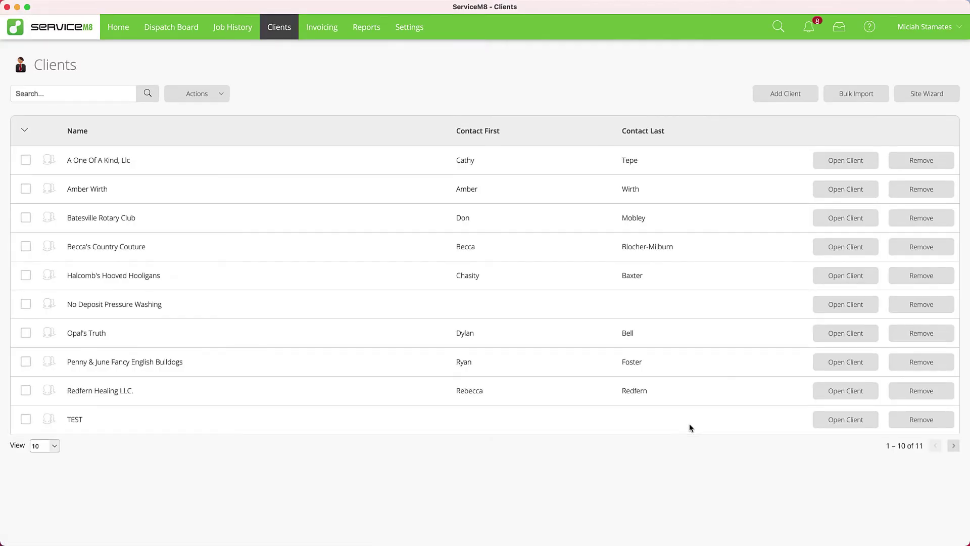
Step: Start a new client with customer name 'Parent Client'
left_click(785, 93)
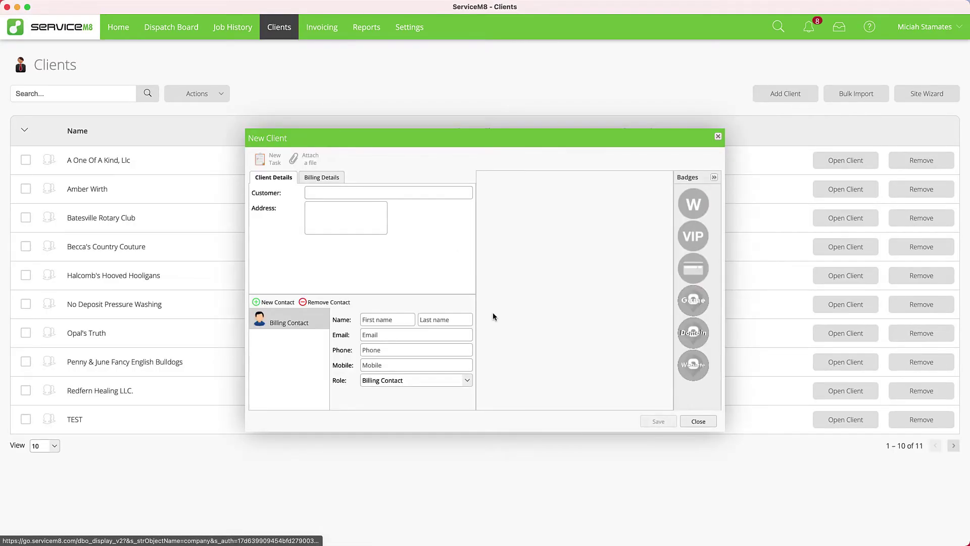
left_click(369, 193)
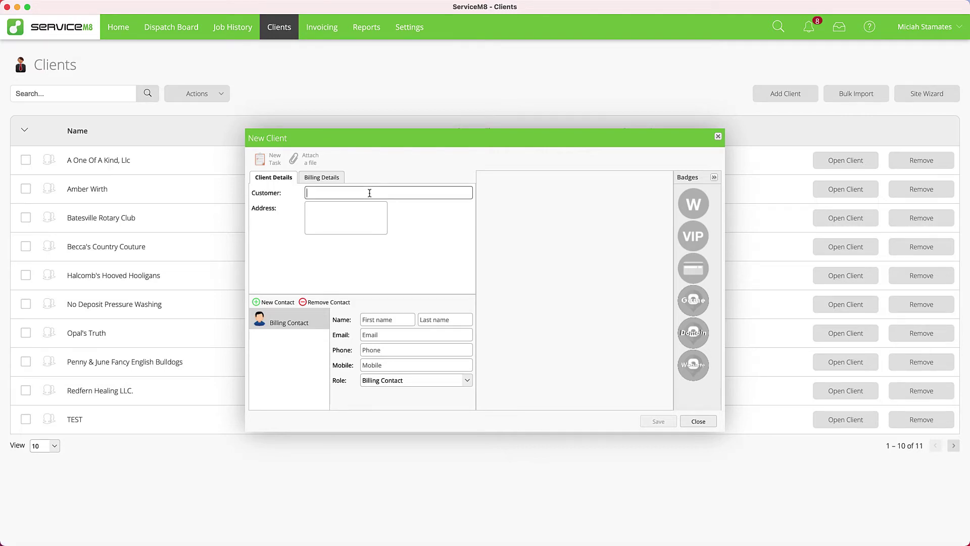
type("Parent Client")
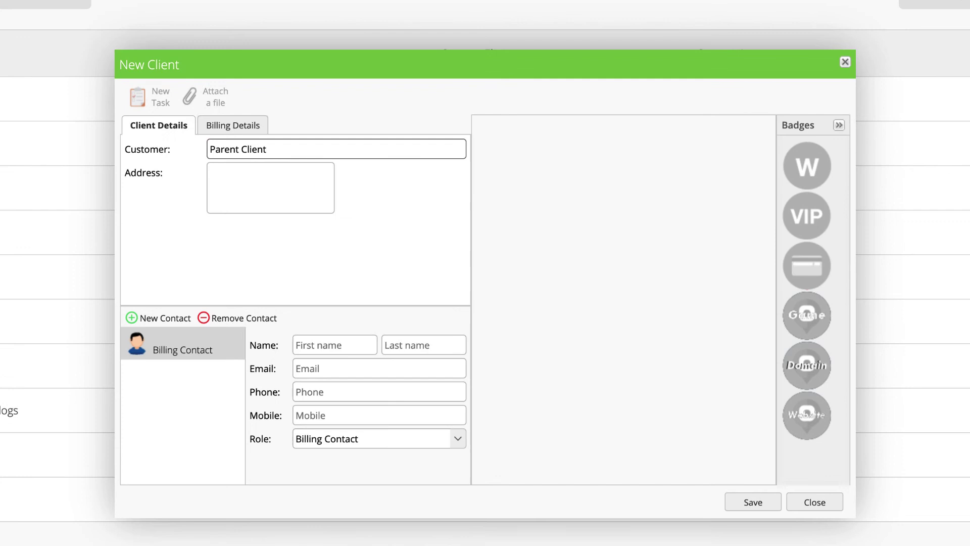
Step: Enter the billing contact's first and last name, e-mail and phone, and save the client
left_click(384, 320)
type("John")
key("Tab")
type("Smith")
key("Tab")
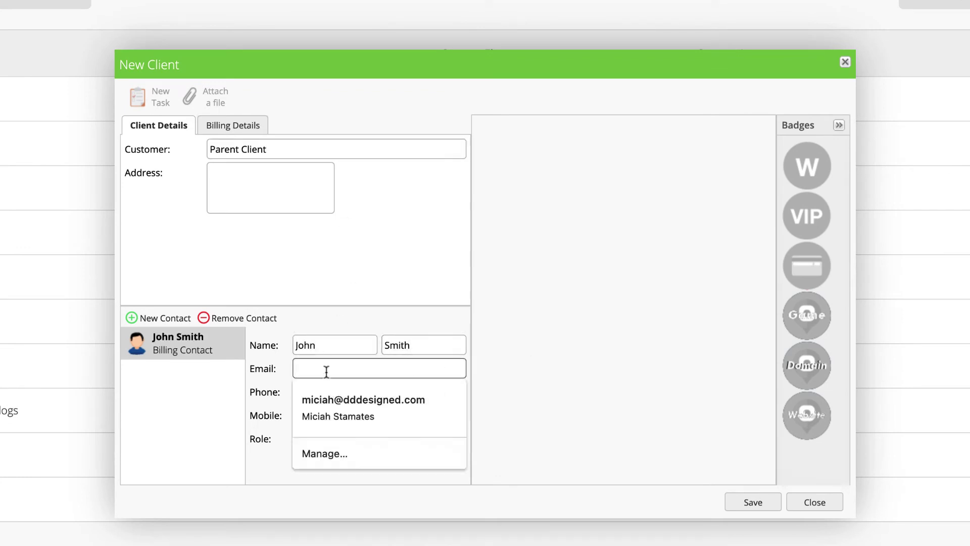
type("john@acmetest.com")
key("Tab")
type("5135551234")
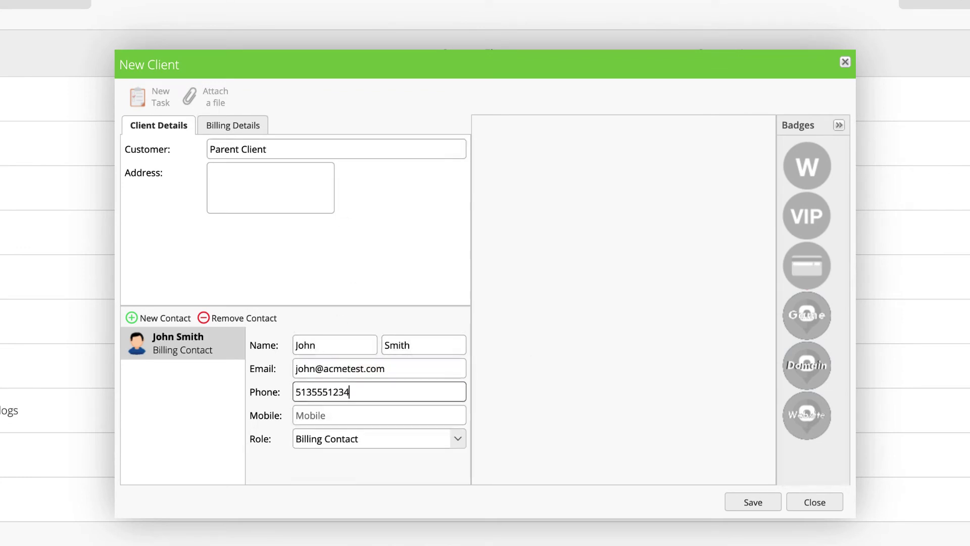
left_click(287, 467)
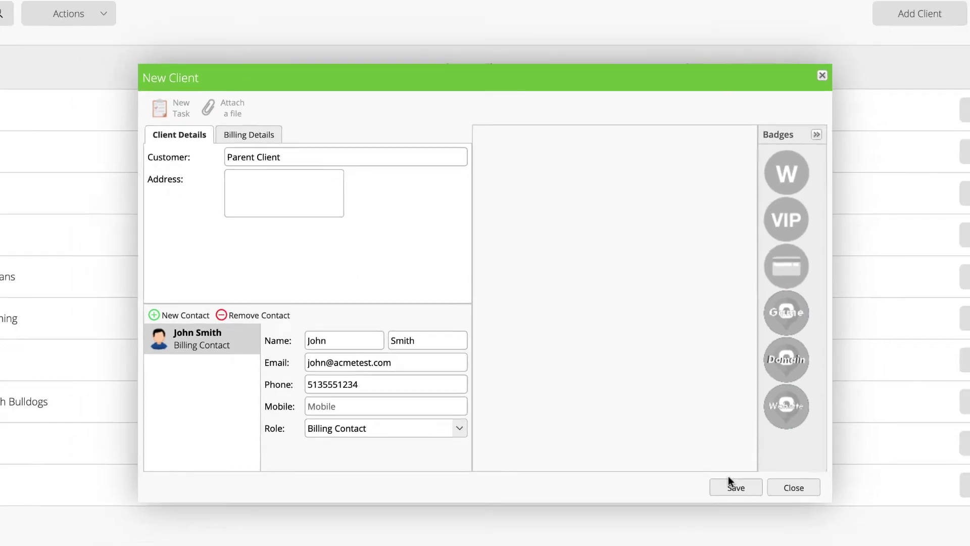
left_click(750, 502)
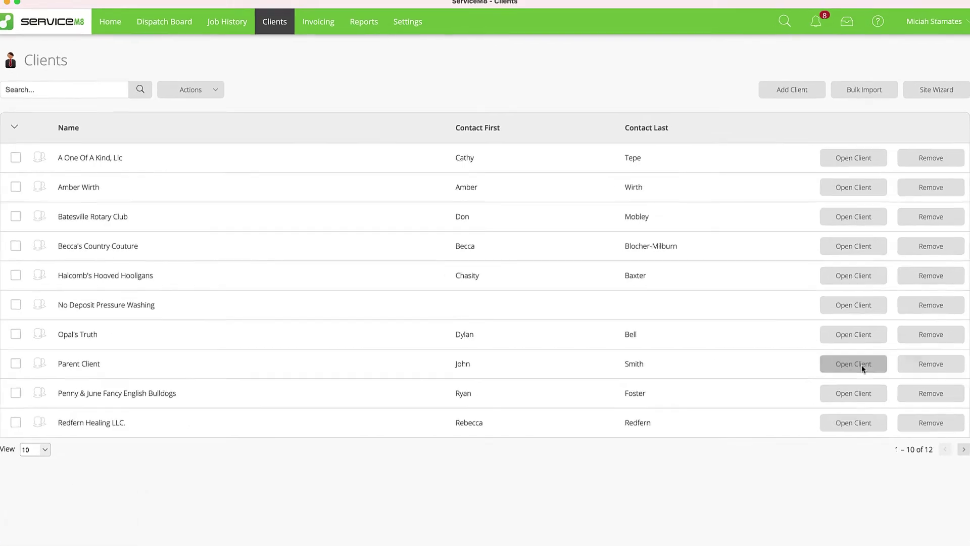
Step: Add a new site named 'Site 1' on Parent Client's Sites tab
left_click(862, 365)
left_click(329, 120)
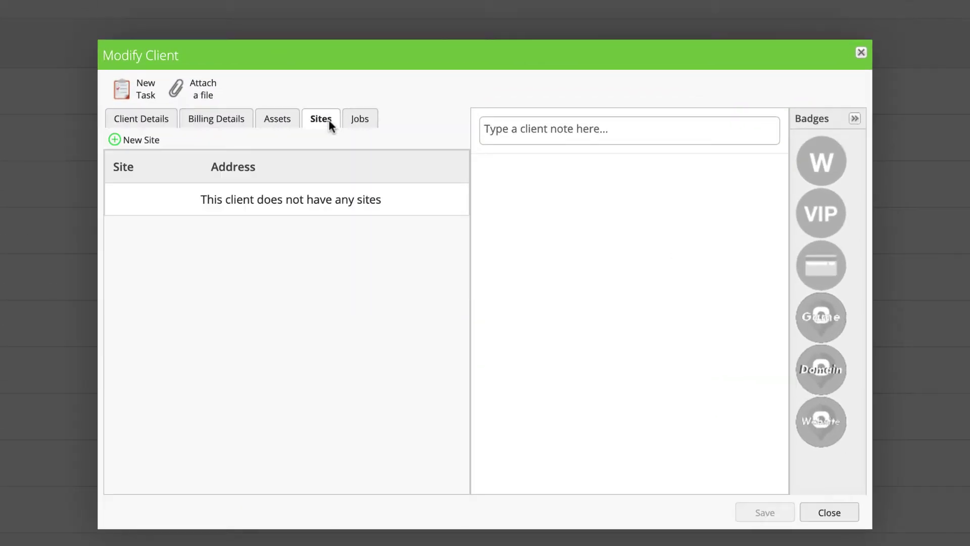
left_click(141, 142)
type("Site 1")
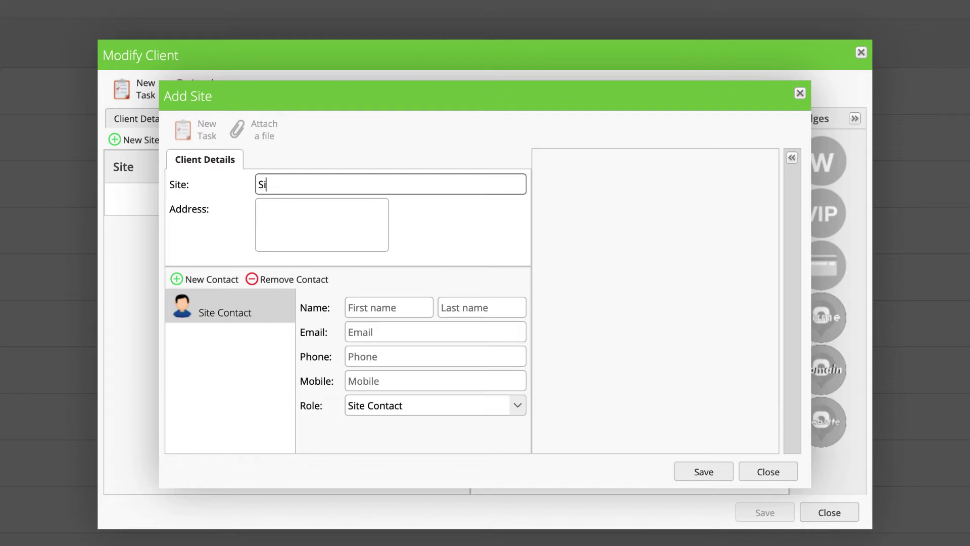
Step: Enter Site 1's contact name, e-mail and phone, save it, and review the saved site
left_click(381, 306)
type("Jim")
key("Tab")
type("Smith")
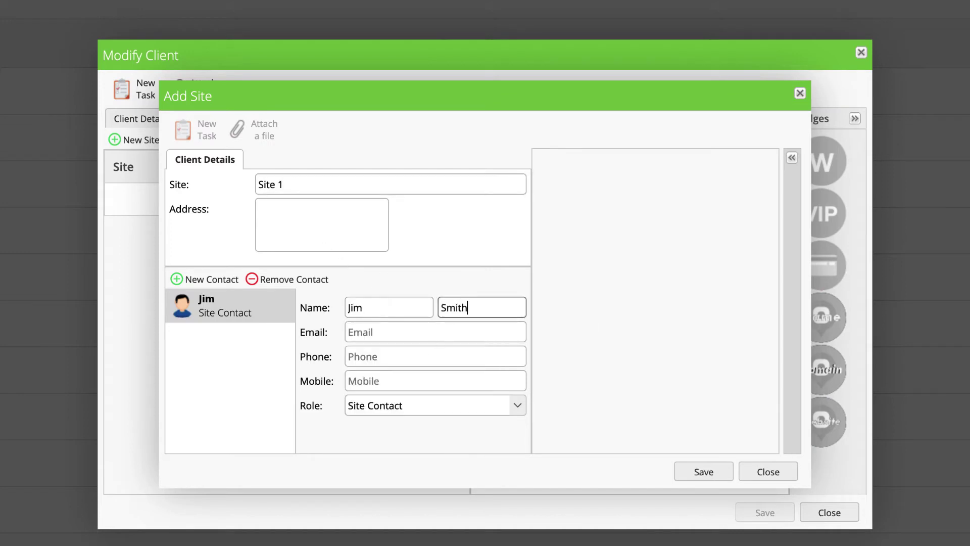
key("Tab")
type("jim@acmetest.com")
key("Tab")
type("51355400")
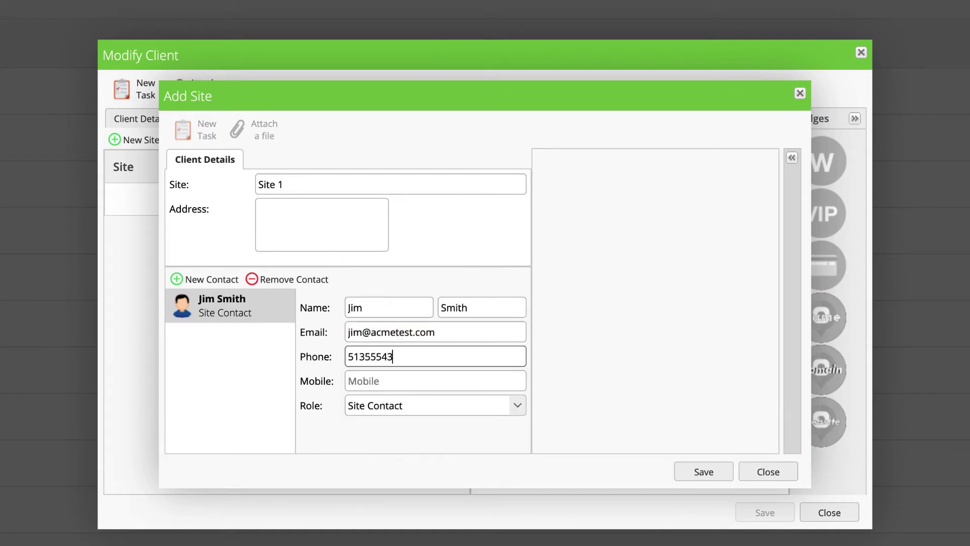
left_click(698, 472)
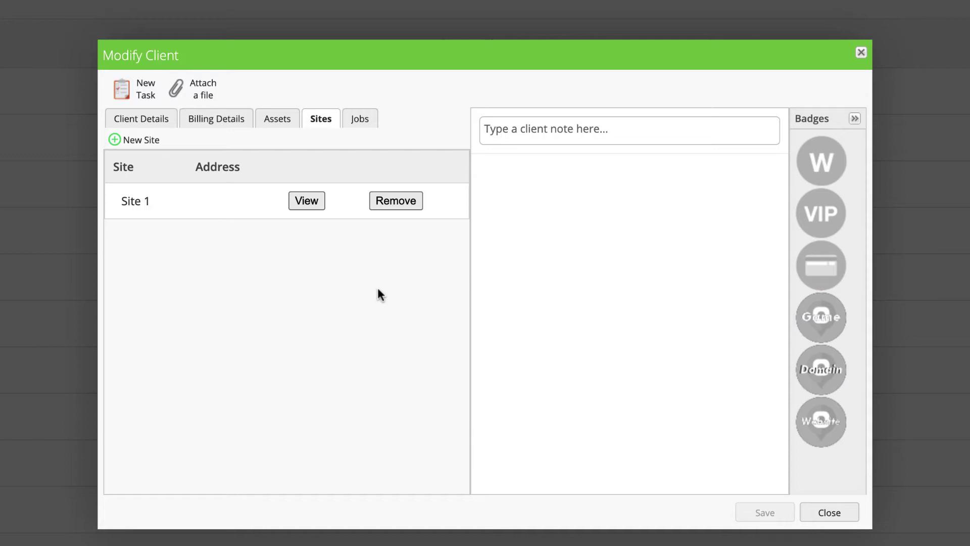
left_click(307, 201)
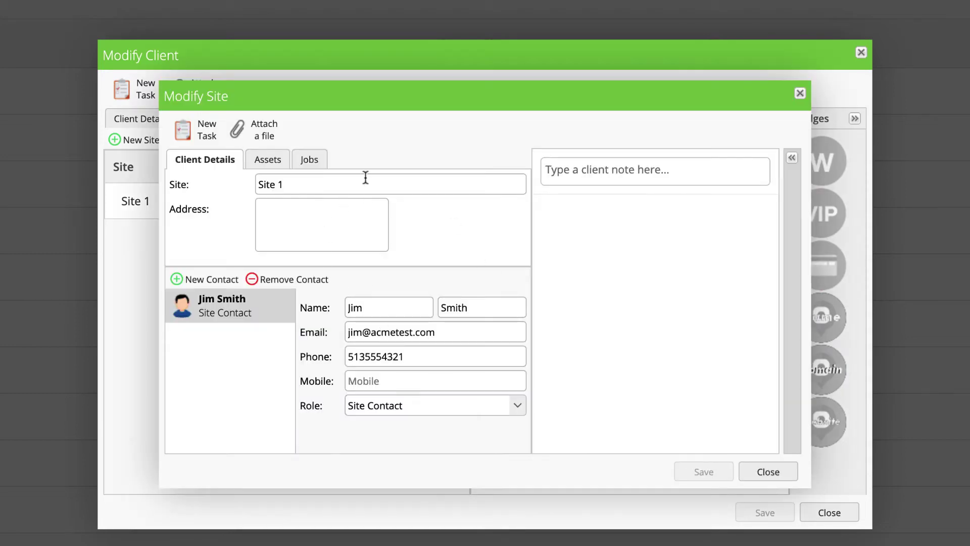
left_click(800, 96)
Step: Close Parent Client's record and show 25 clients per page to see all 13
left_click(829, 512)
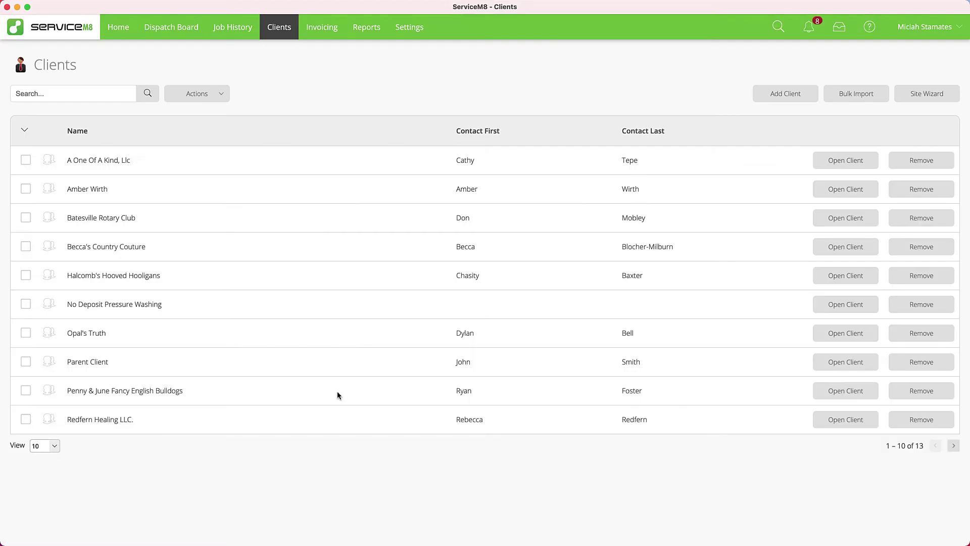
left_click(54, 445)
left_click(52, 459)
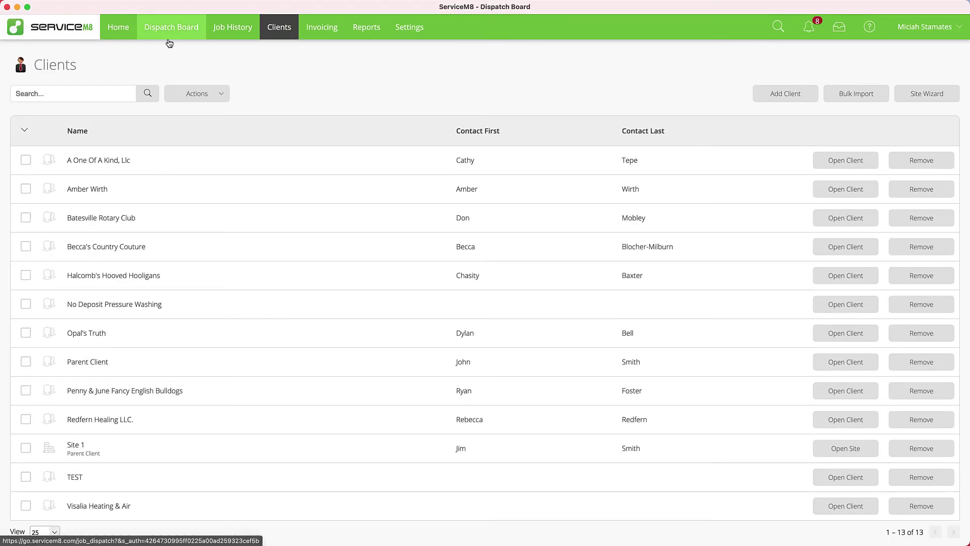
left_click(169, 42)
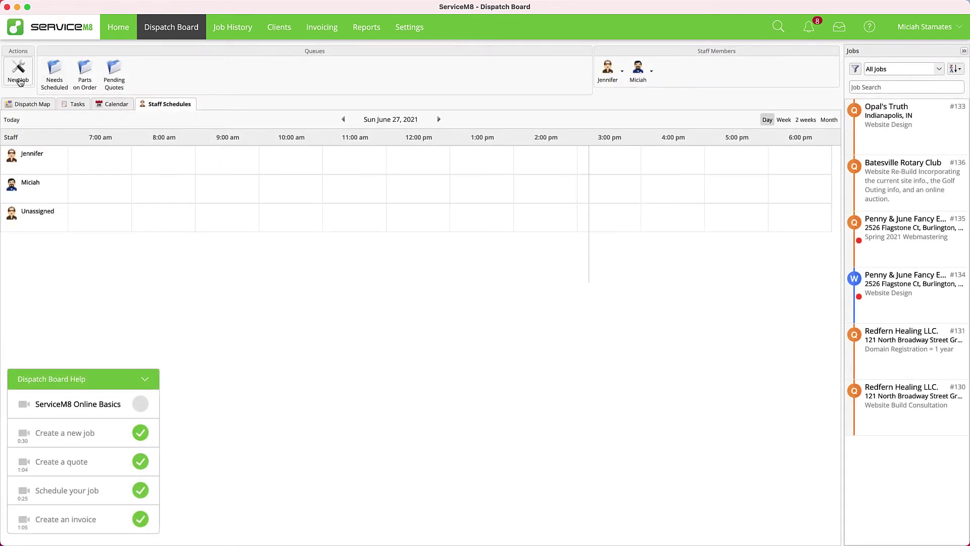
left_click(19, 71)
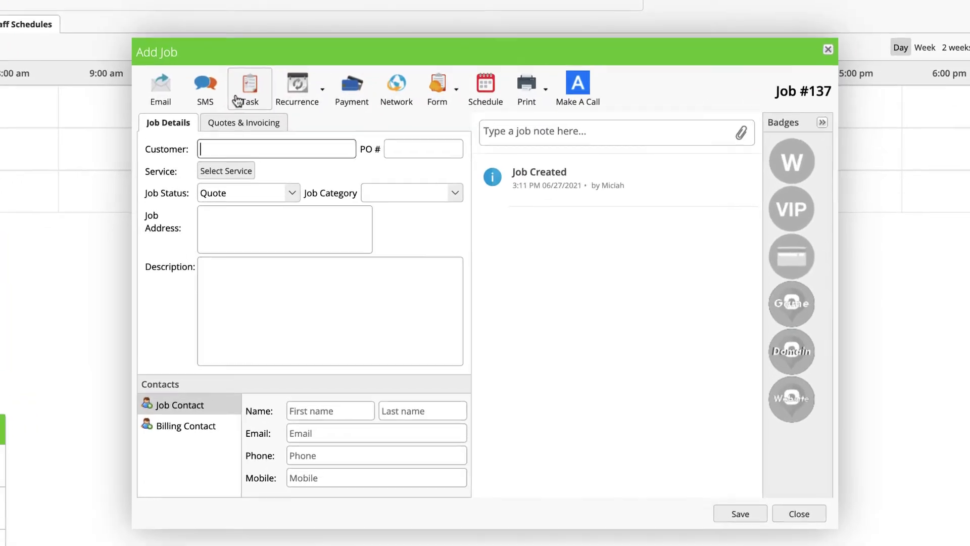
type("site")
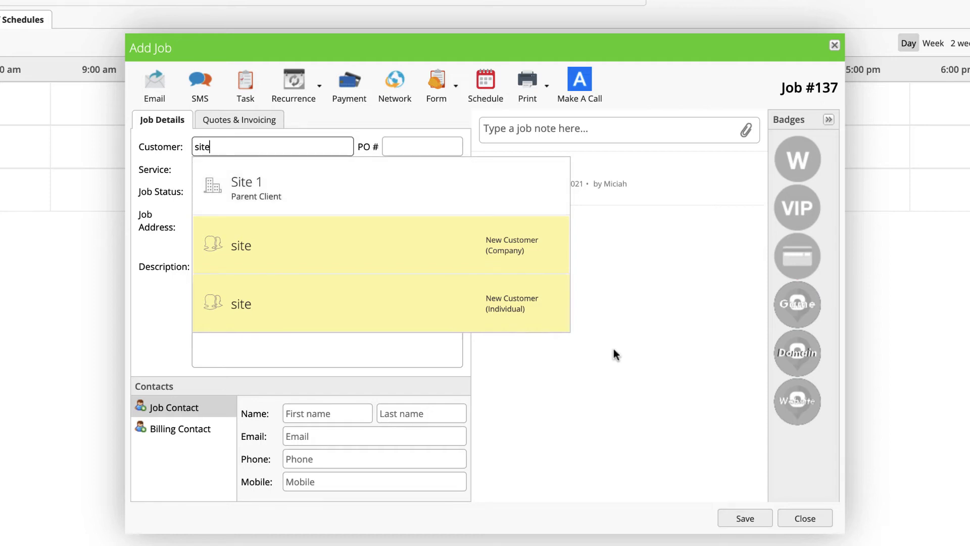
left_click(374, 191)
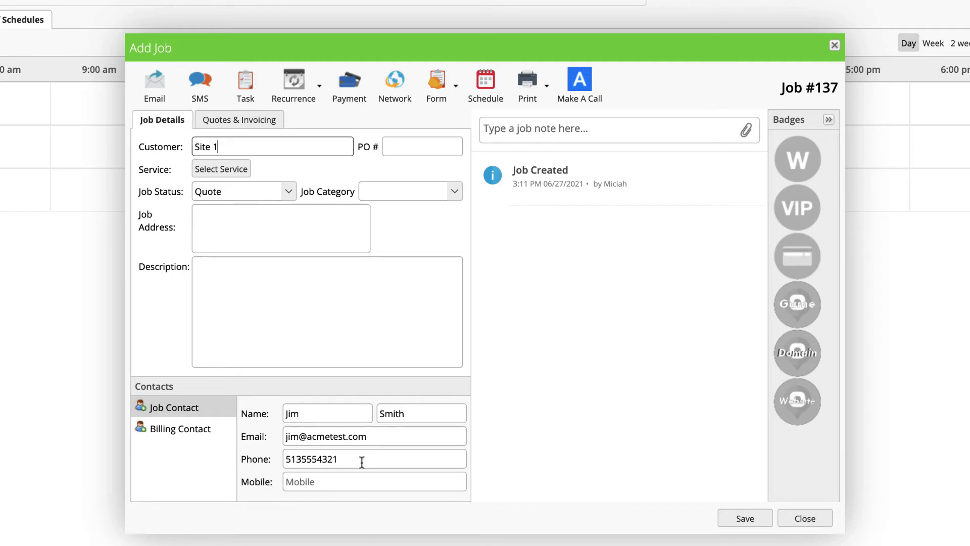
left_click(209, 433)
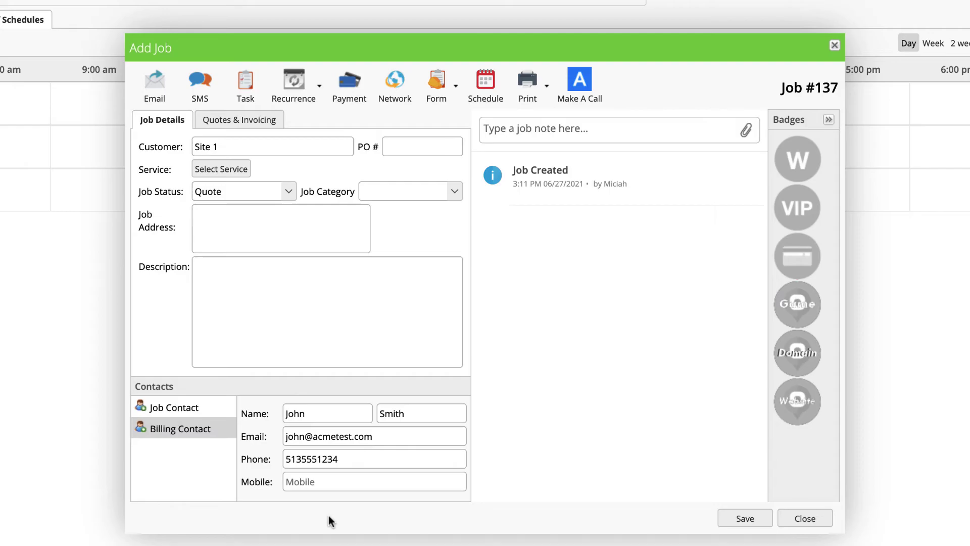
left_click(803, 518)
left_click(454, 311)
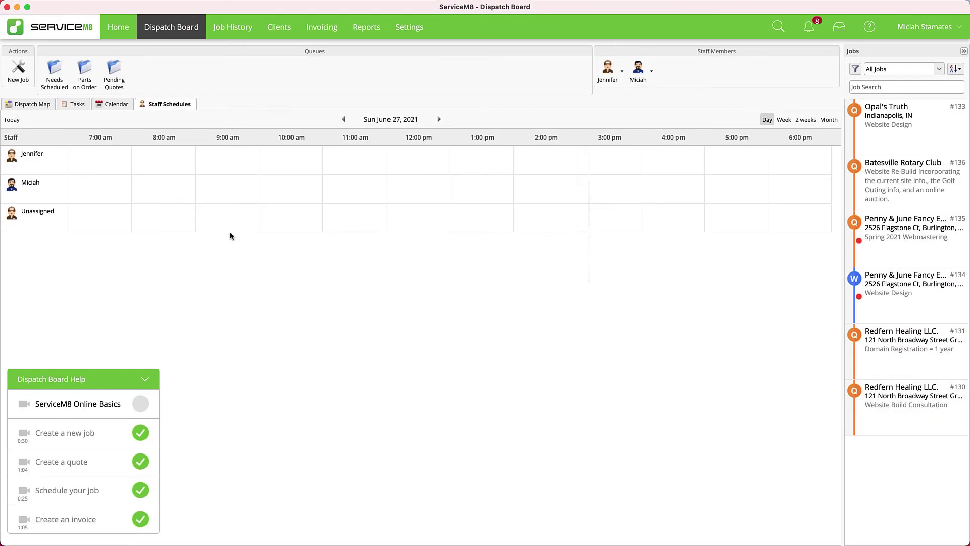
Step: Start a new job for a new company customer named 'Site 2'
left_click(18, 68)
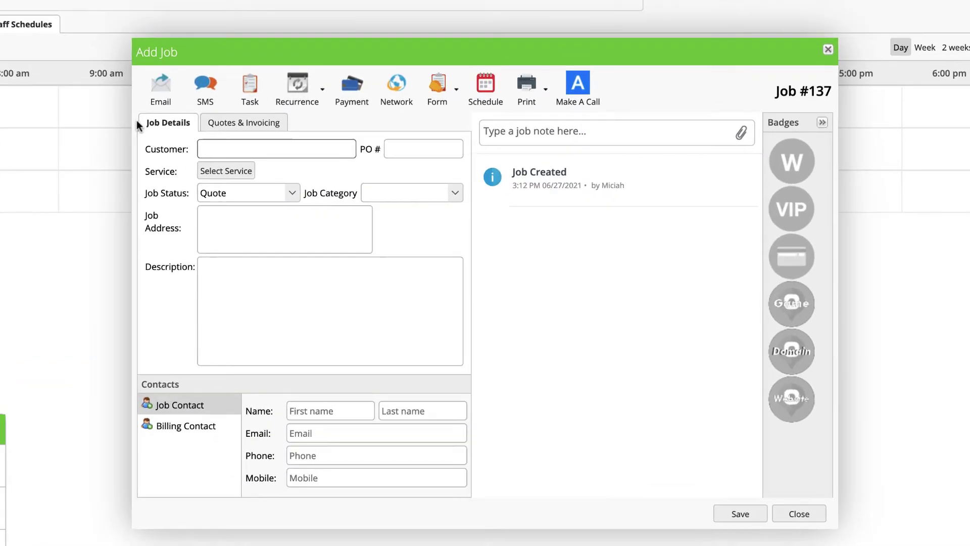
type("Site 2")
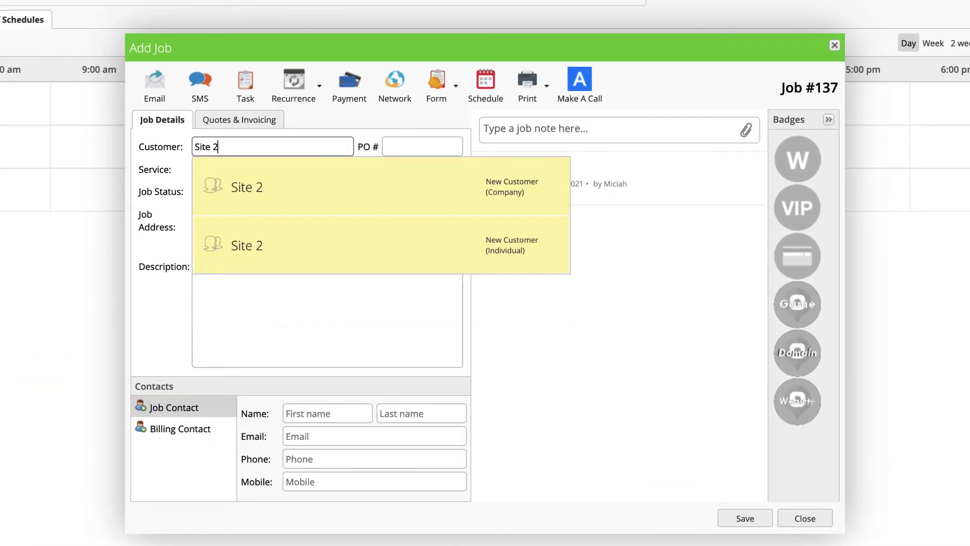
left_click(291, 200)
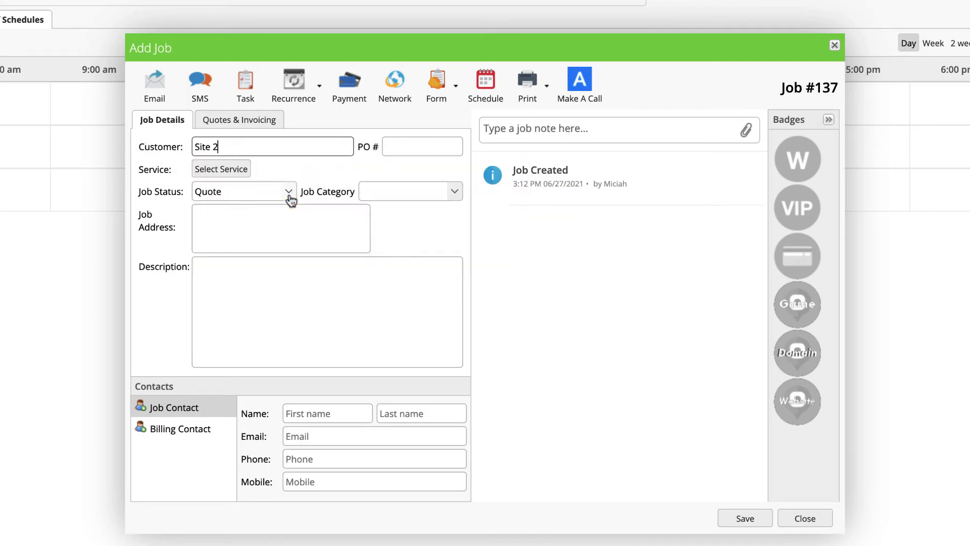
Step: Enter the job contact's name, e-mail and phone, and save job #137
left_click(341, 416)
type("Jan")
key("Tab")
type("Smith")
key("Tab")
type("Jan")
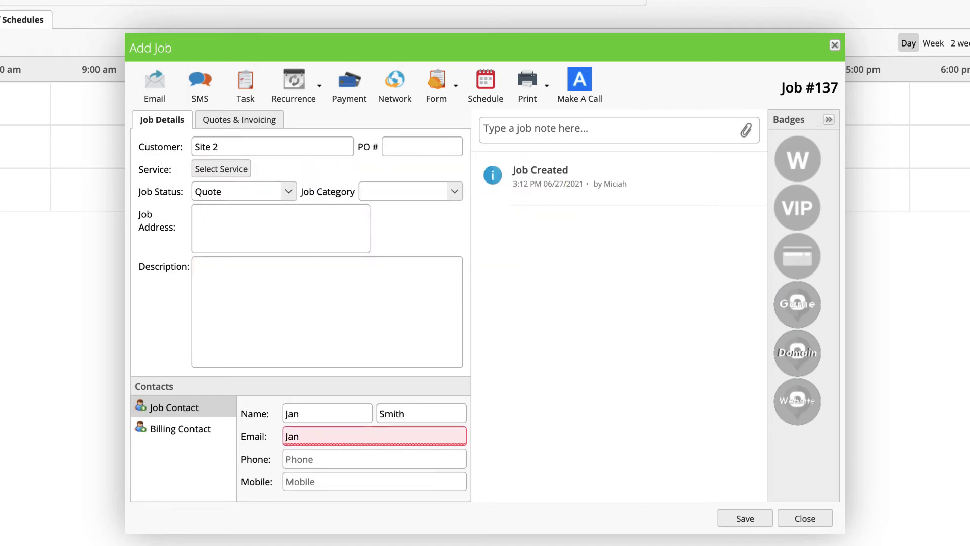
type("@acmetest.com")
key("Tab")
type("5135551111")
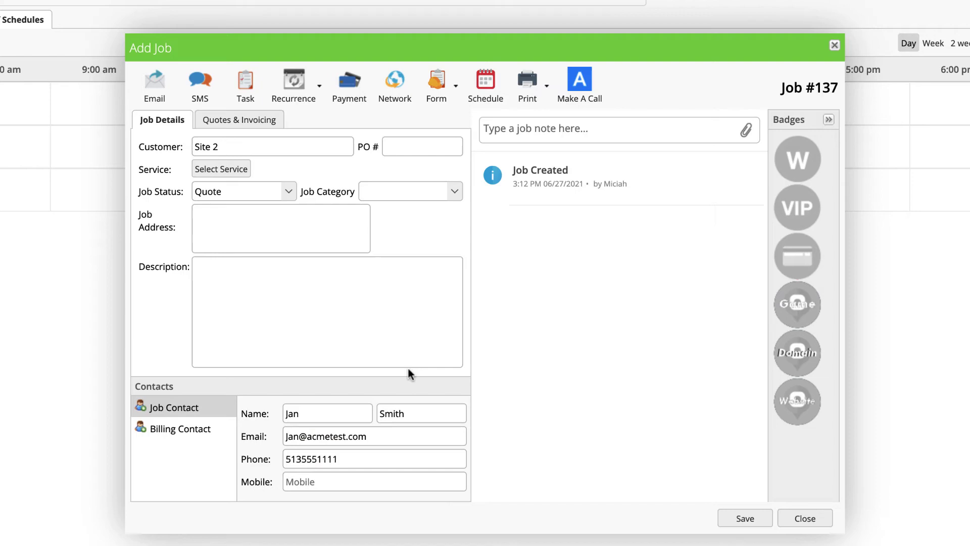
left_click(737, 517)
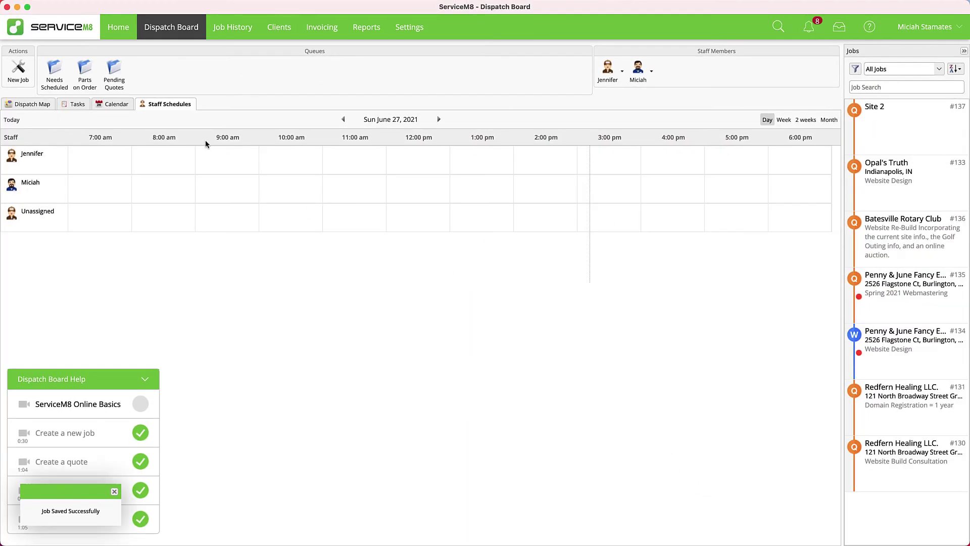
Step: Show 50 clients per page in the Clients list
left_click(276, 38)
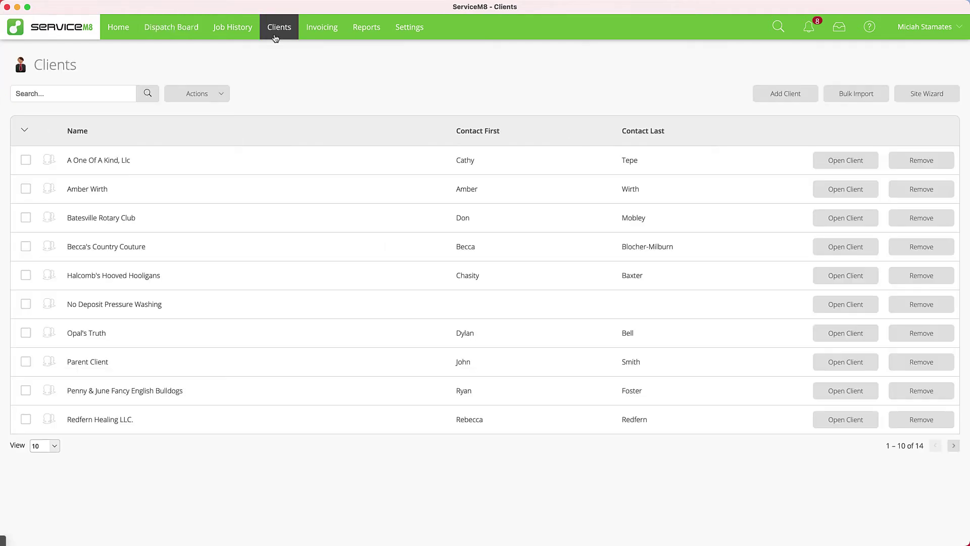
left_click(54, 446)
left_click(36, 479)
scroll(186, 438, "down", 1)
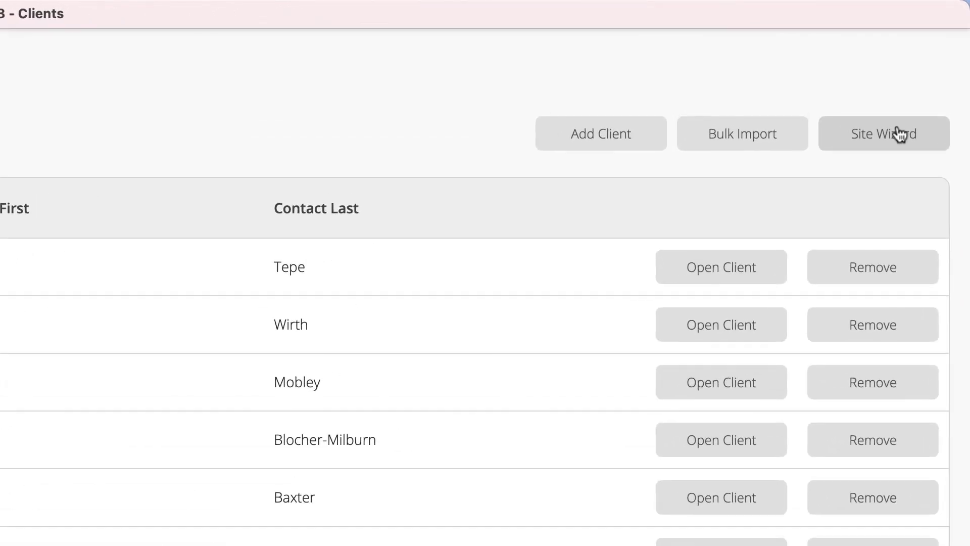
Step: In the Site Wizard, choose Parent Client as the owning client
left_click(929, 68)
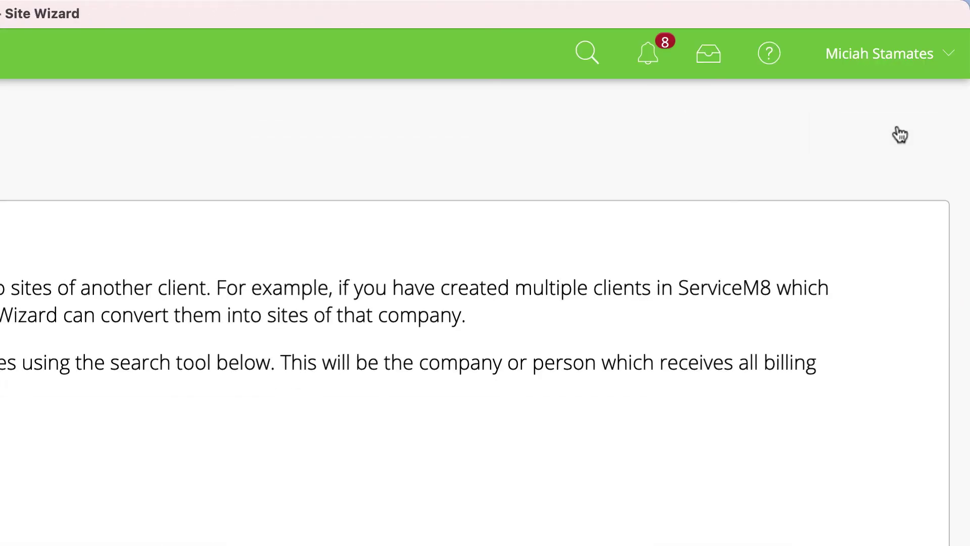
left_click(315, 263)
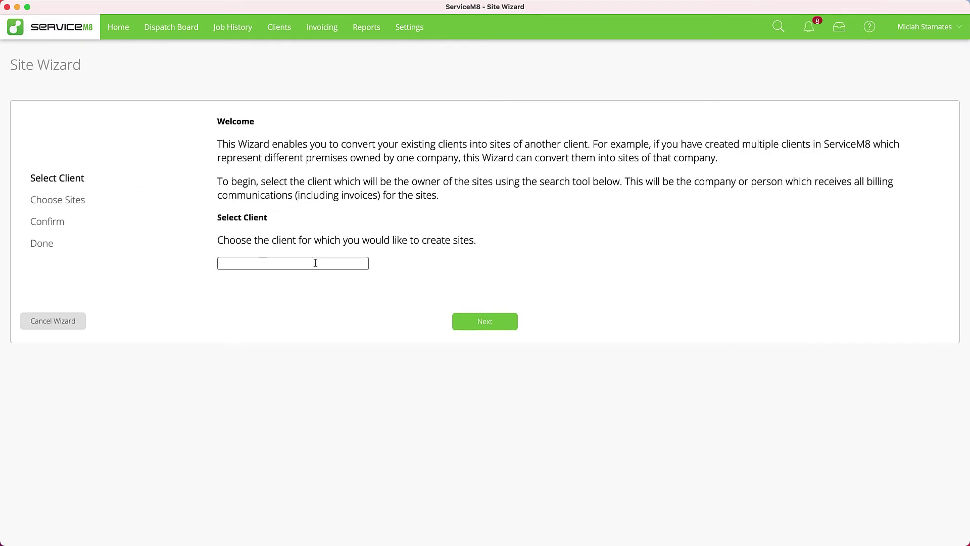
type("parent")
left_click(309, 277)
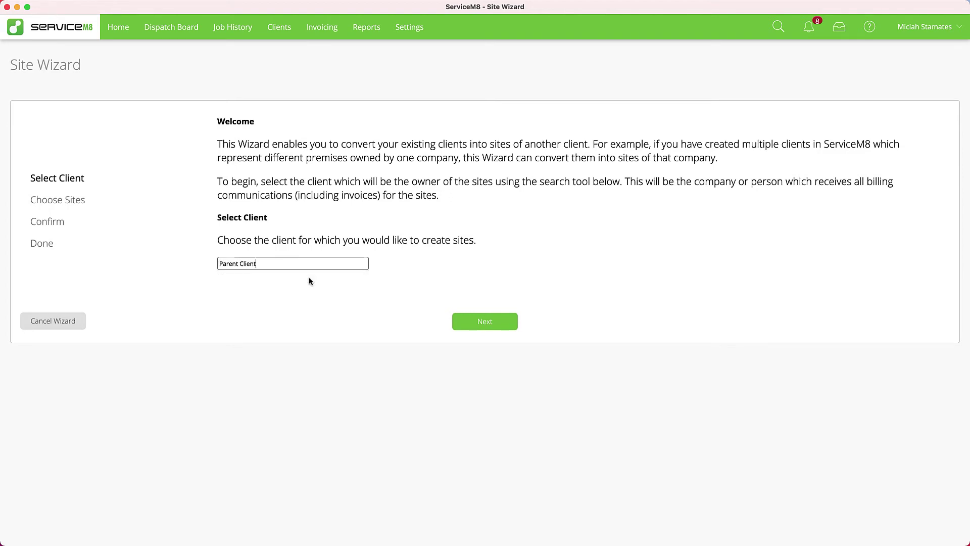
left_click(493, 326)
Step: Search for and add Site 2, then finish converting it into Parent Client's site
left_click(276, 182)
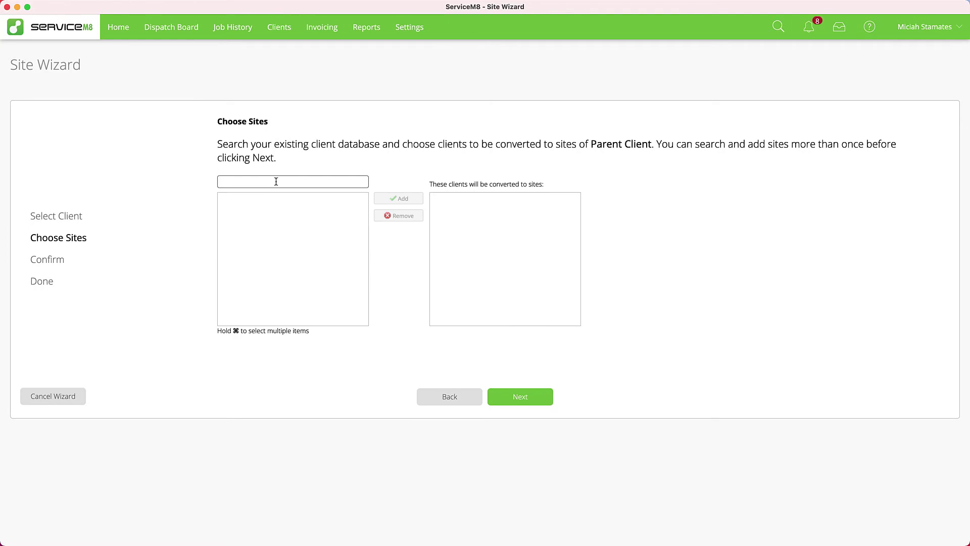
type("site")
left_click(241, 200)
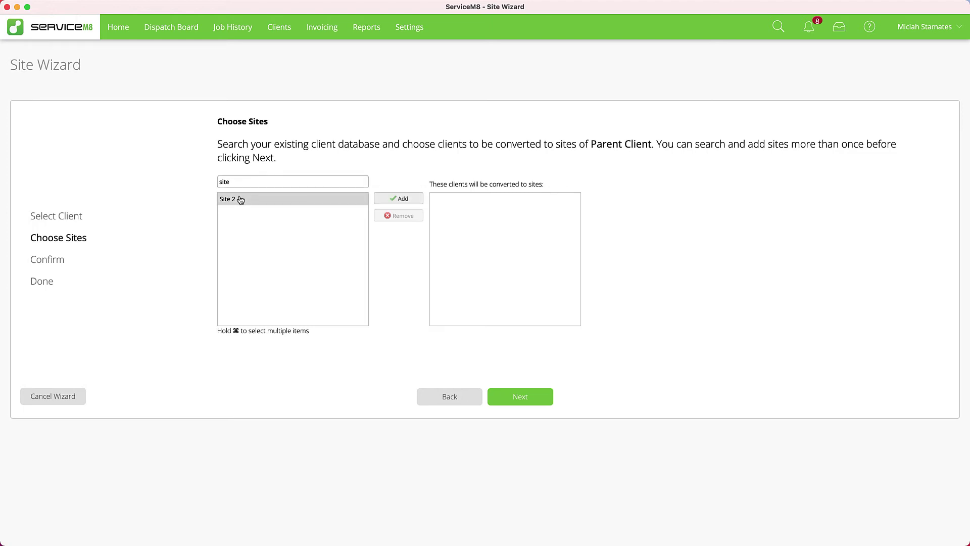
left_click(392, 202)
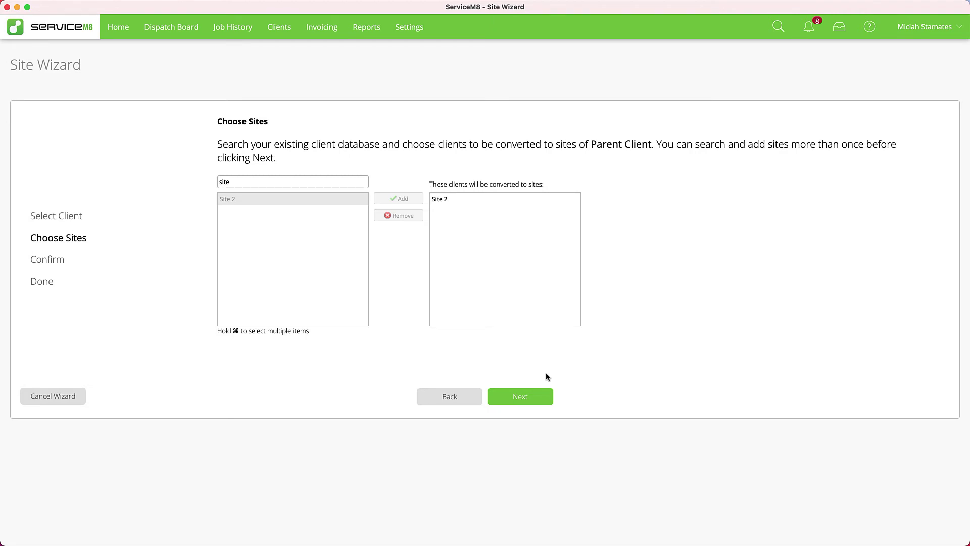
left_click(542, 399)
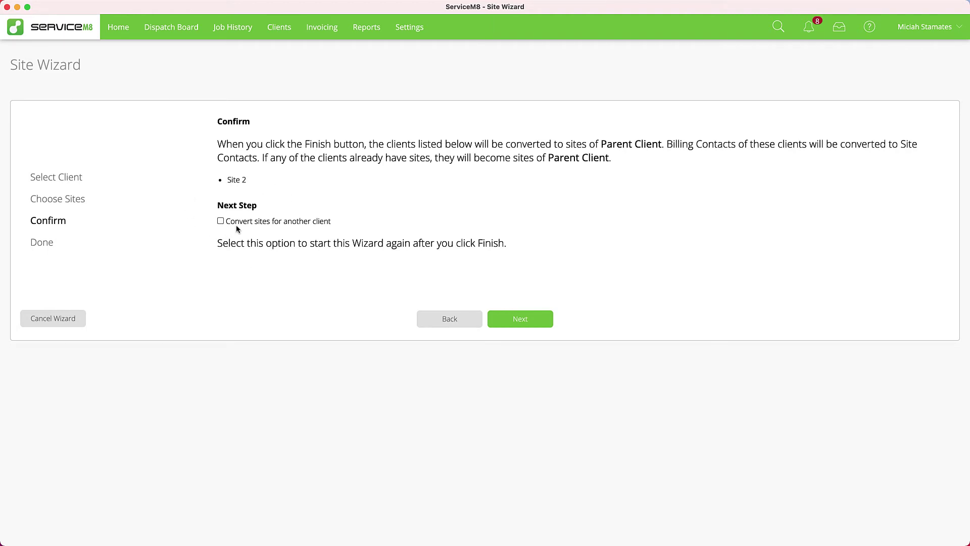
left_click(530, 322)
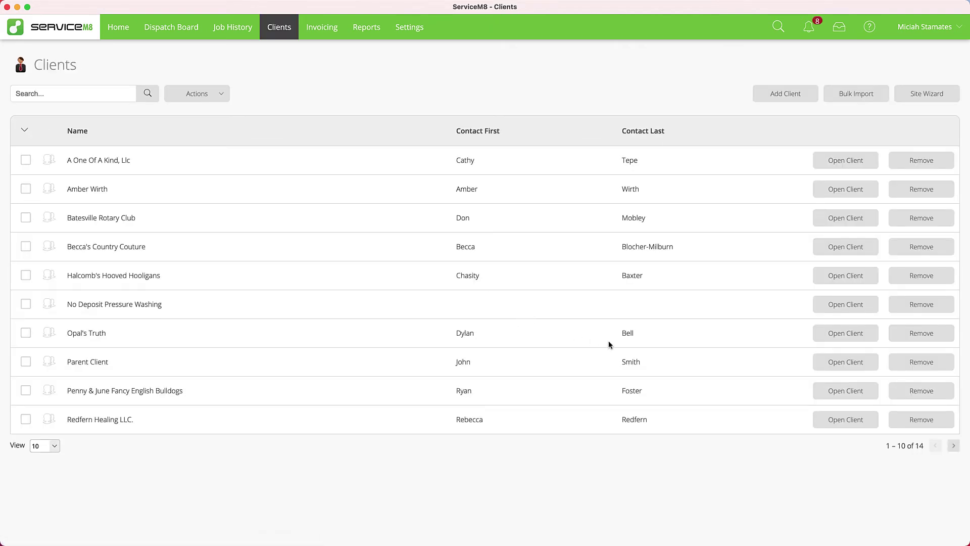
Step: Open job 137 from Site 2's Jobs tab under Parent Client's Sites
left_click(845, 362)
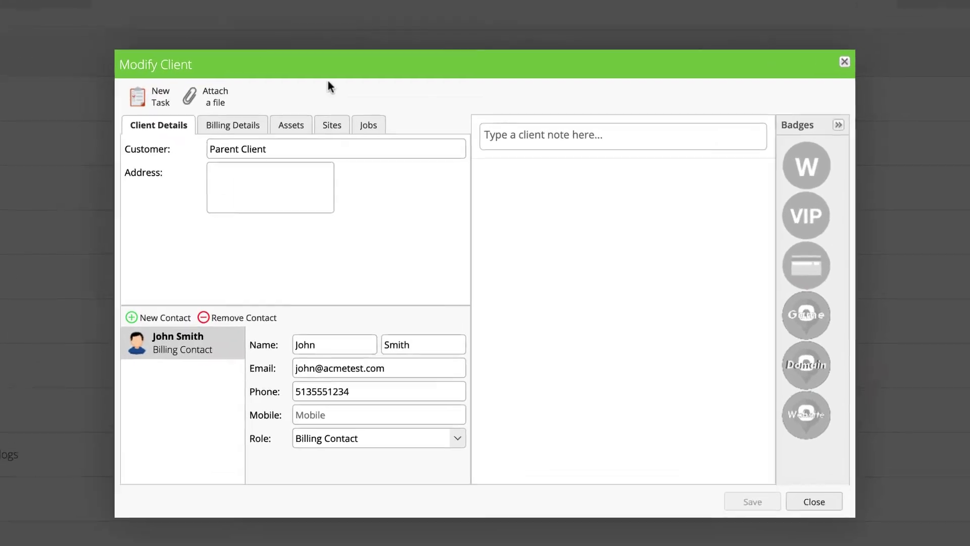
left_click(335, 125)
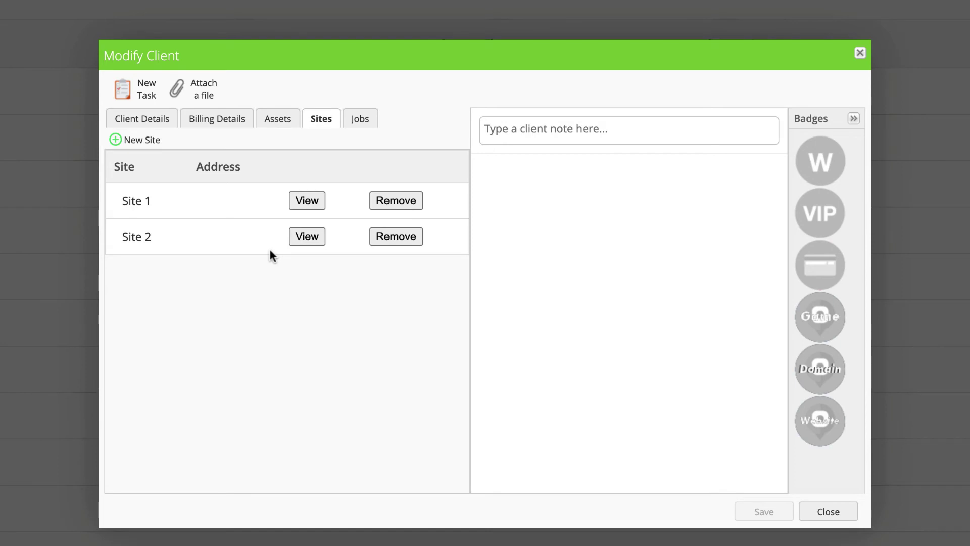
left_click(307, 236)
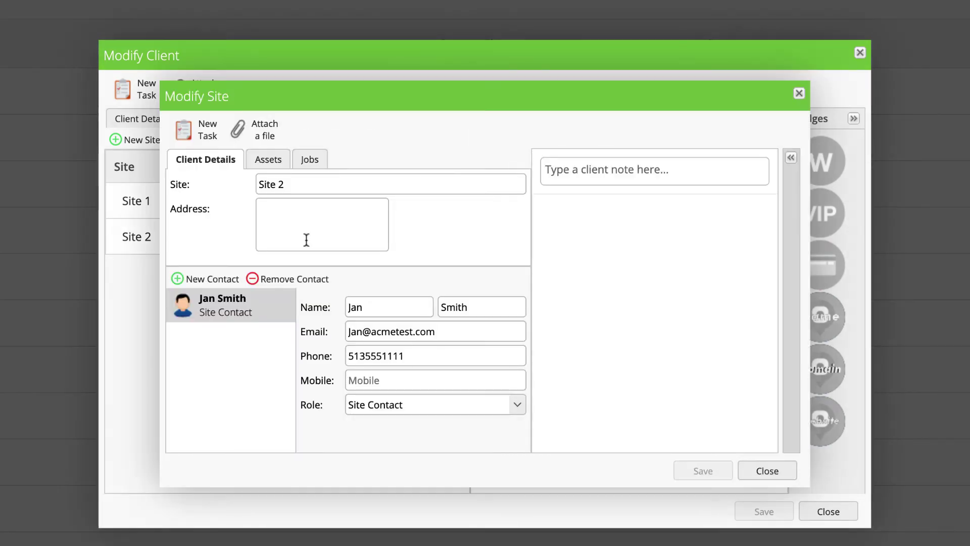
left_click(305, 159)
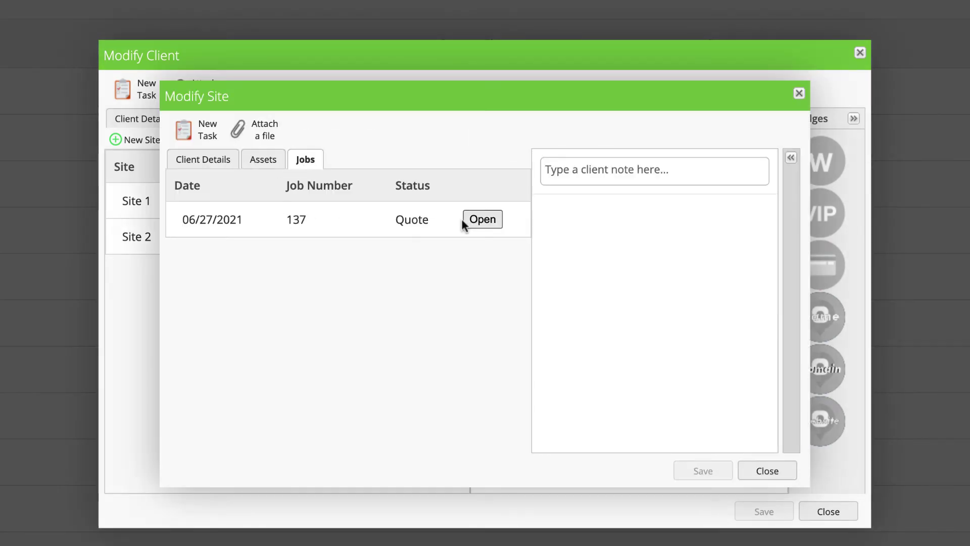
left_click(477, 218)
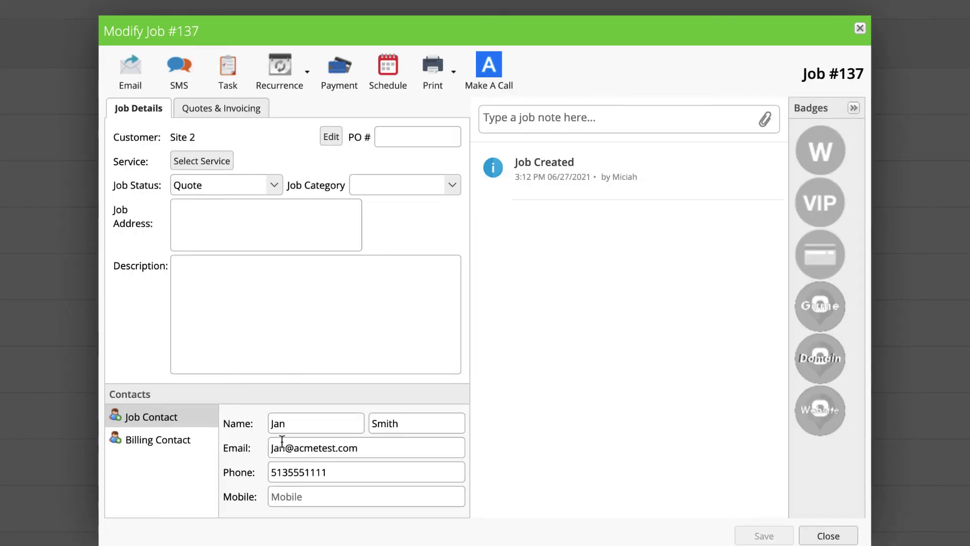
left_click(183, 445)
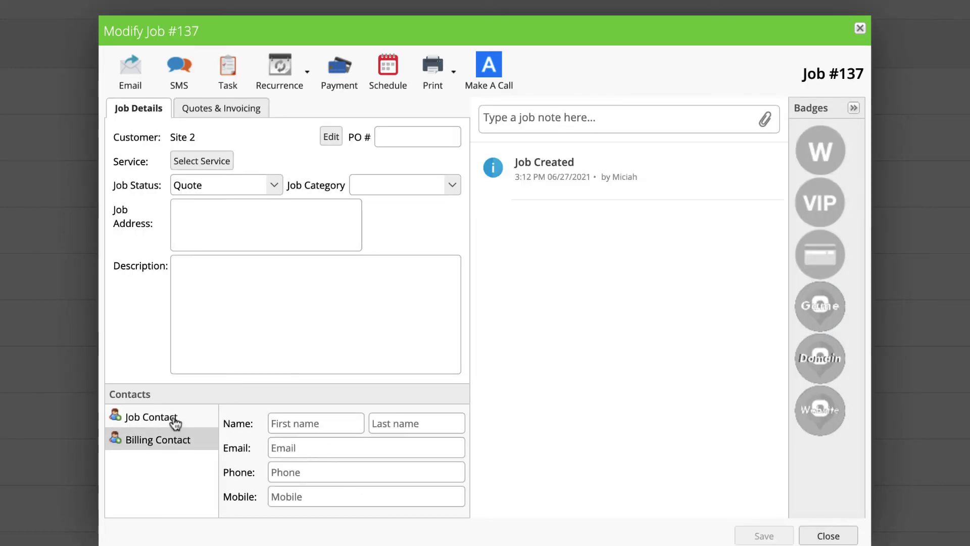
left_click(171, 423)
left_click(171, 445)
left_click(165, 424)
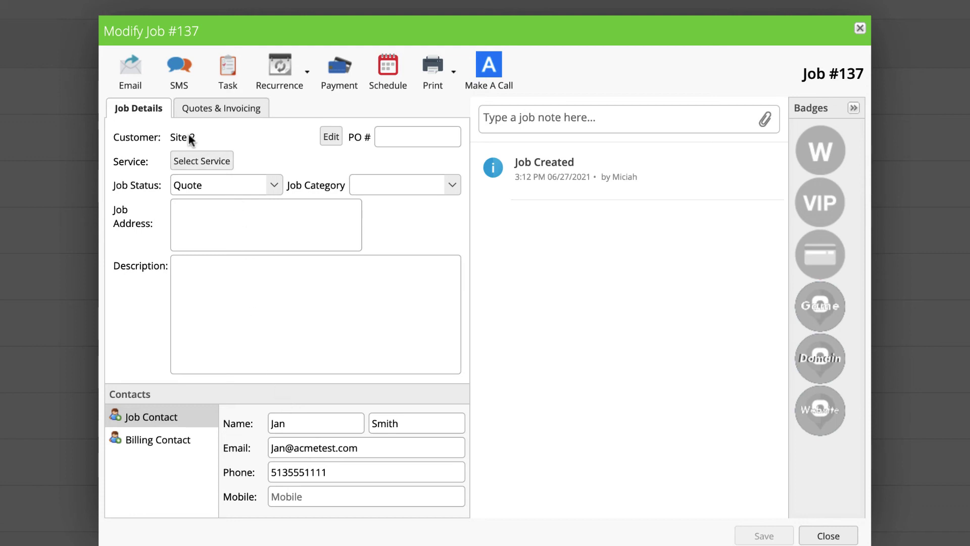
Step: Change job 137's customer to Site 2 (Parent Client) with Parent Client's billing contact, and save
left_click(330, 135)
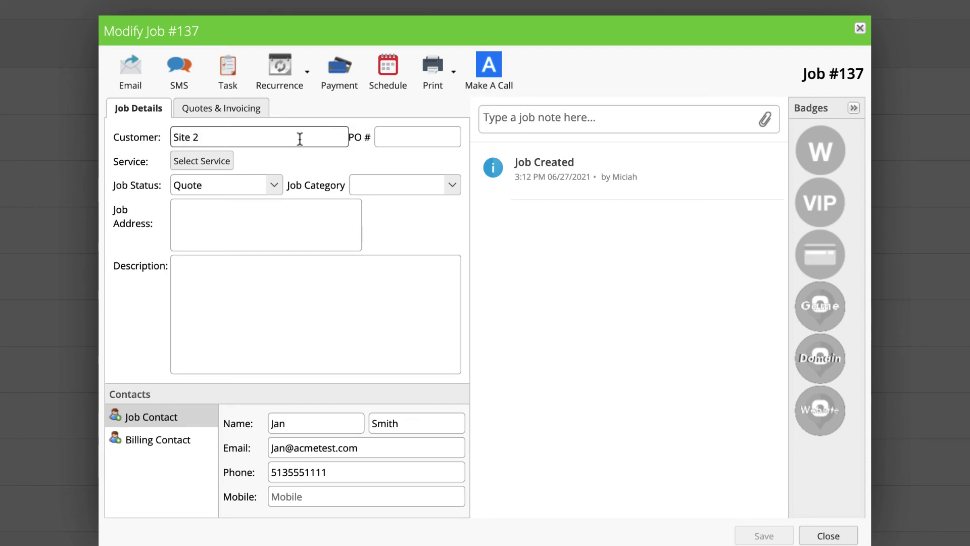
key("BackSpace")
type("2")
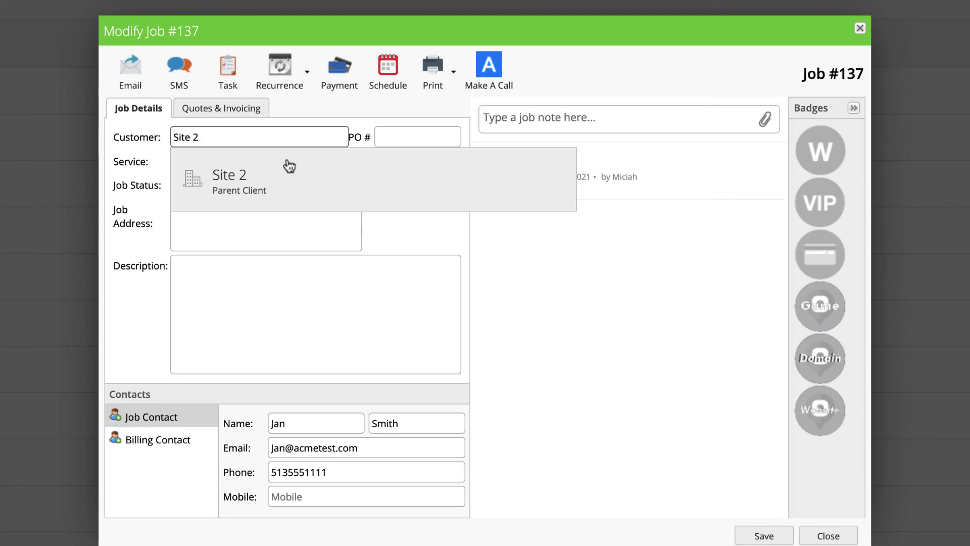
left_click(258, 199)
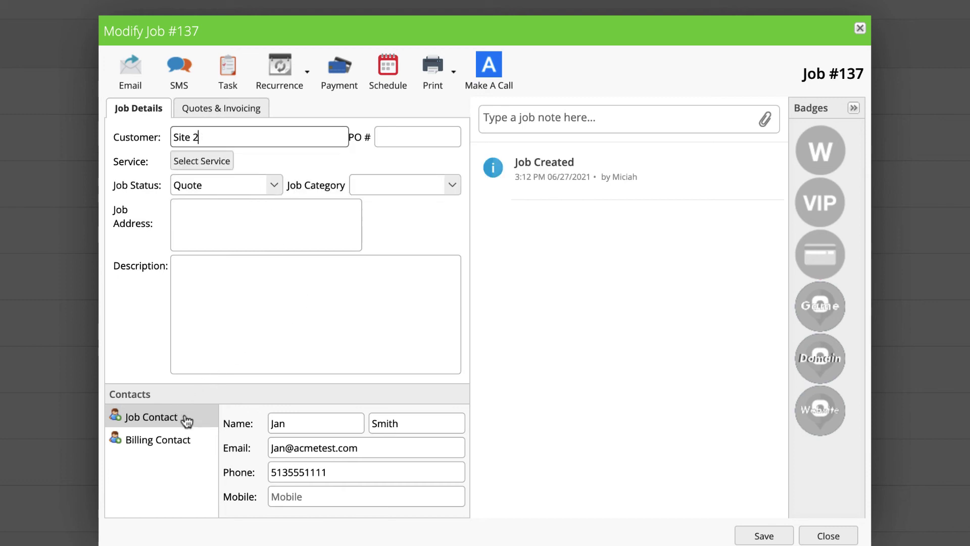
left_click(182, 440)
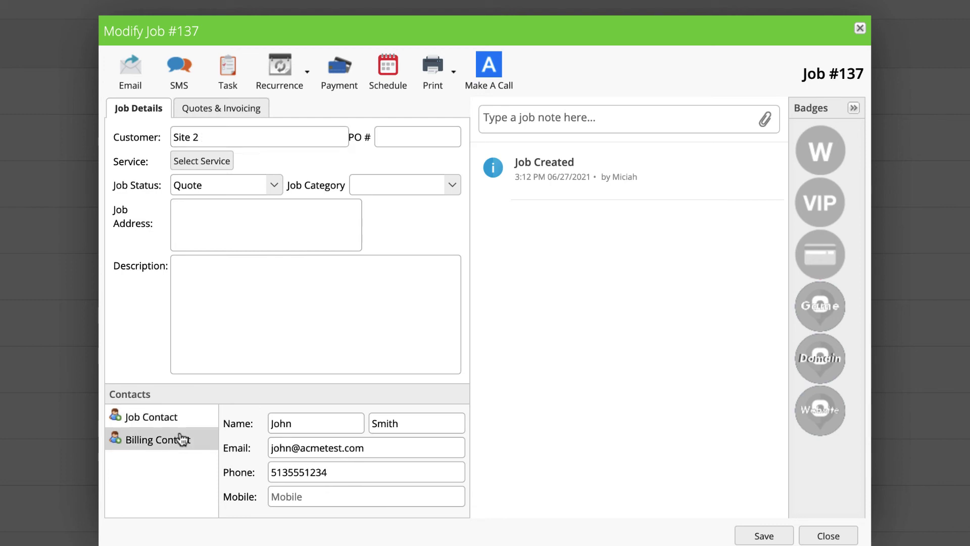
left_click(749, 539)
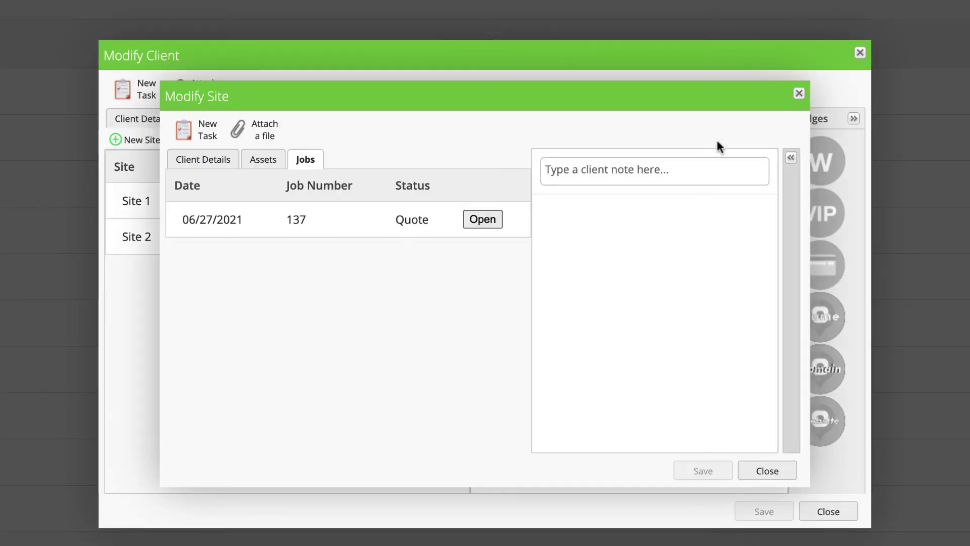
left_click(799, 93)
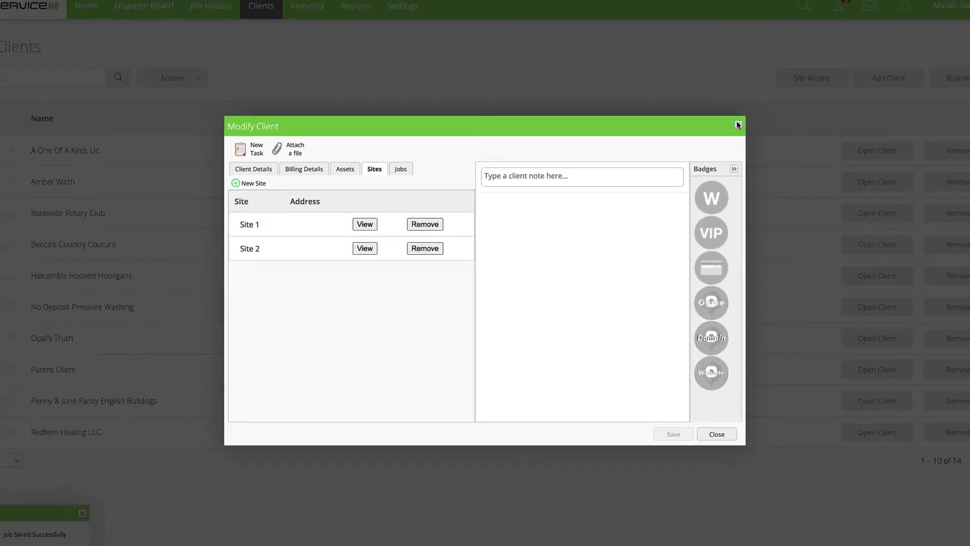
Step: Close the Parent Client record to return to the Clients list
left_click(860, 53)
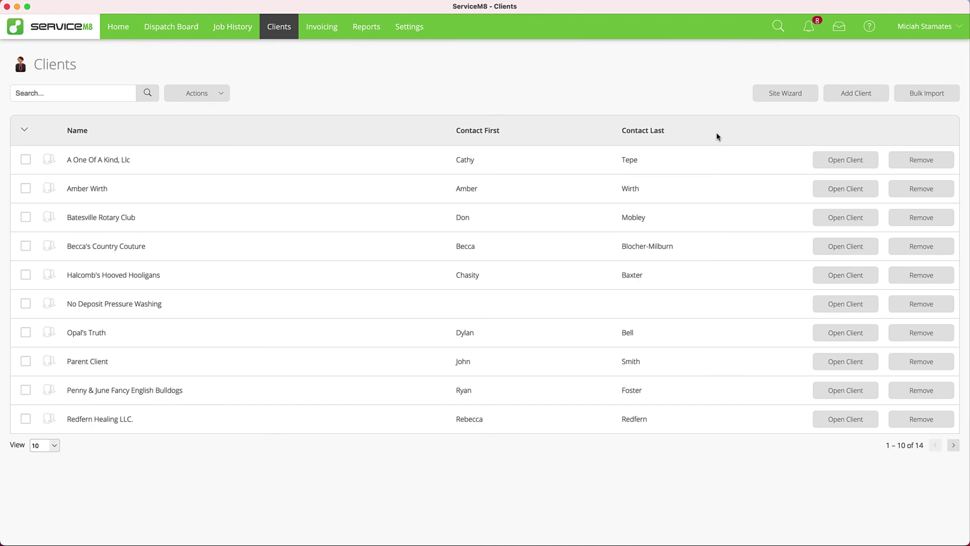